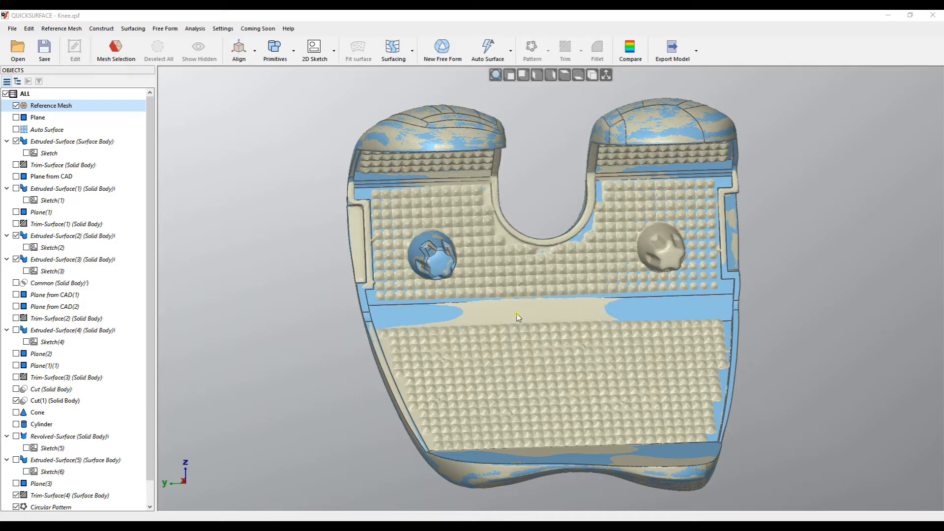
Step: Start a linear pattern of the revolved fluted peg and hide the reference mesh
right_drag(533, 342, 552, 363)
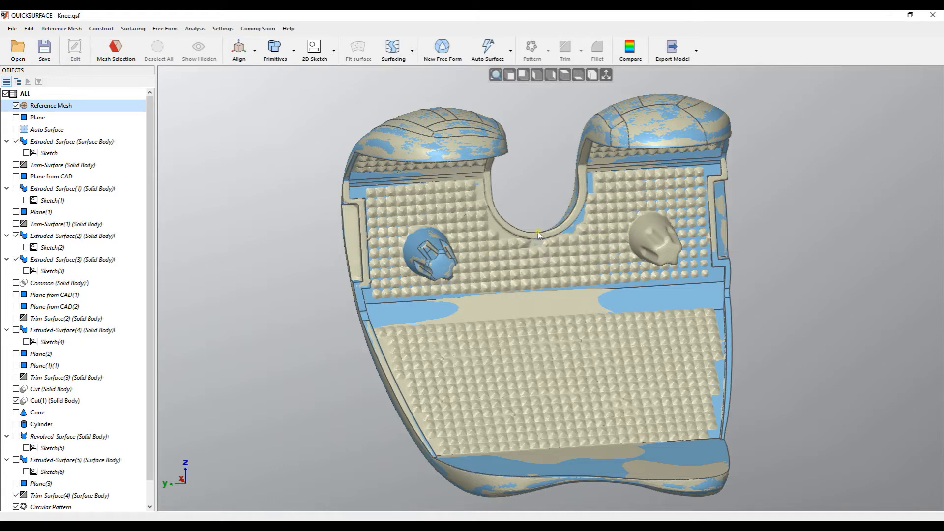
right_drag(538, 234, 540, 258)
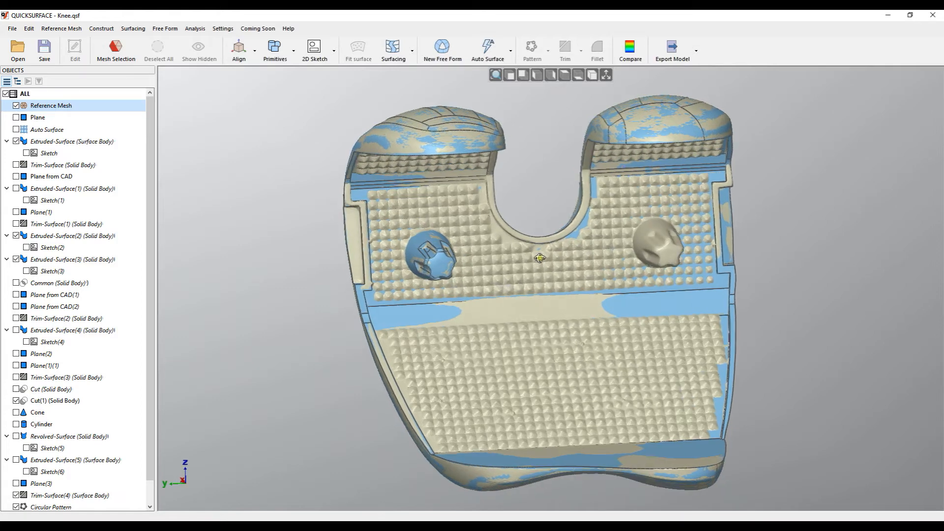
scroll(540, 257, down, 5)
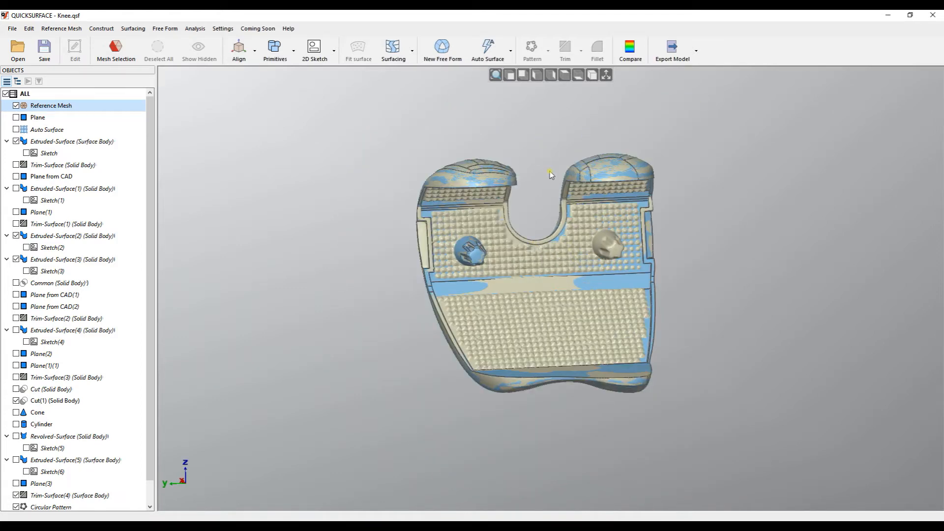
scroll(463, 225, up, 3)
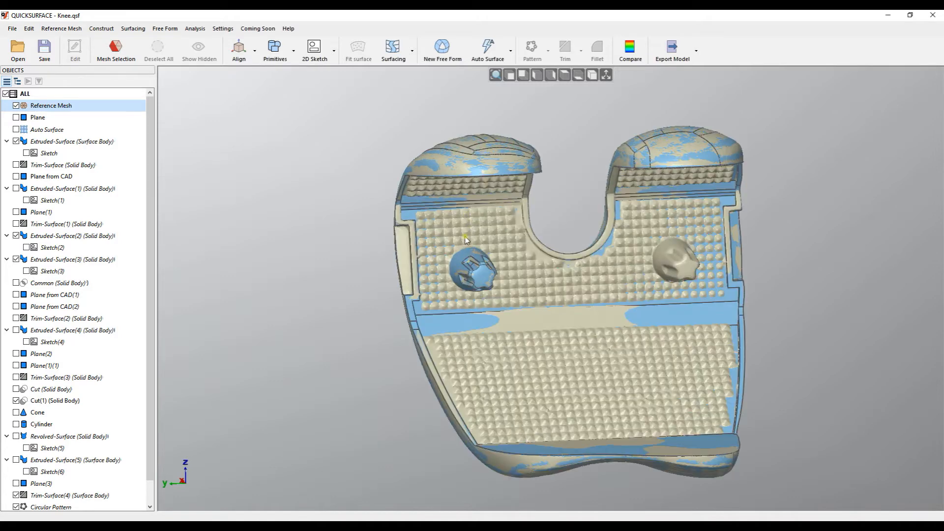
click(462, 263)
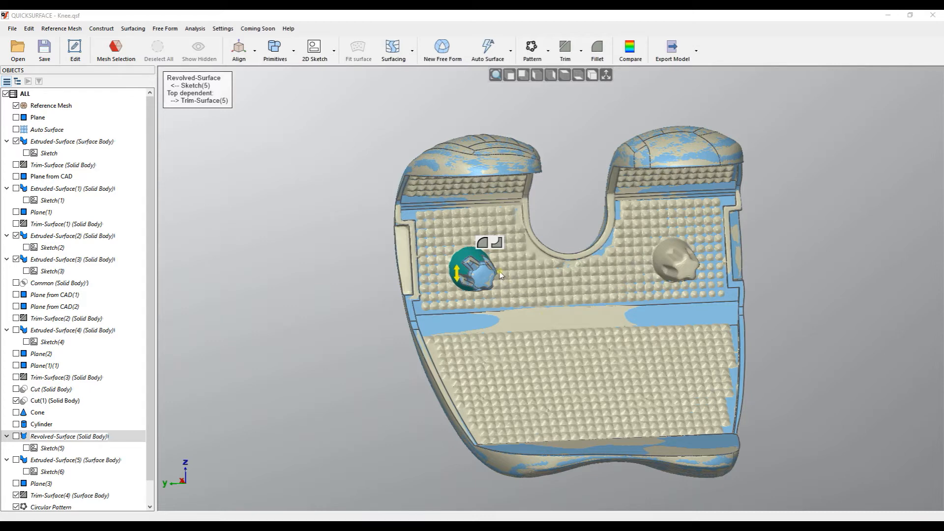
click(533, 49)
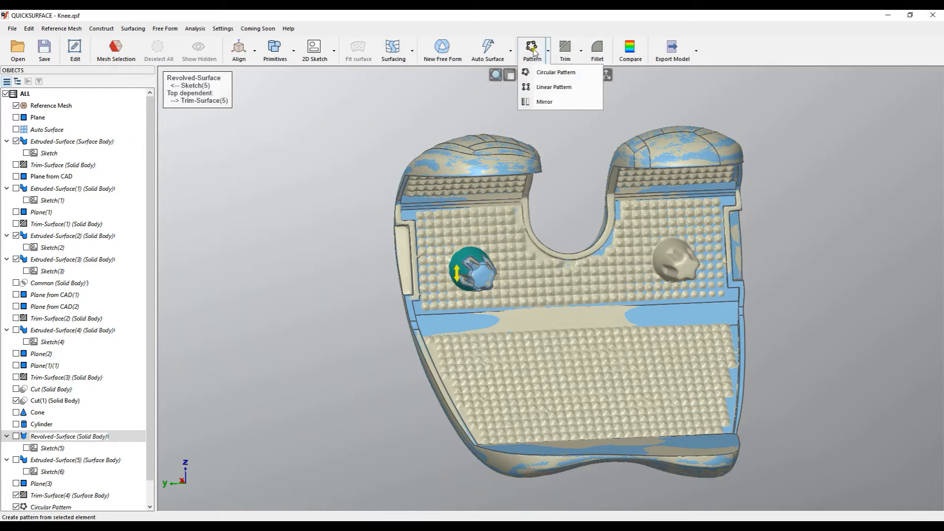
click(536, 88)
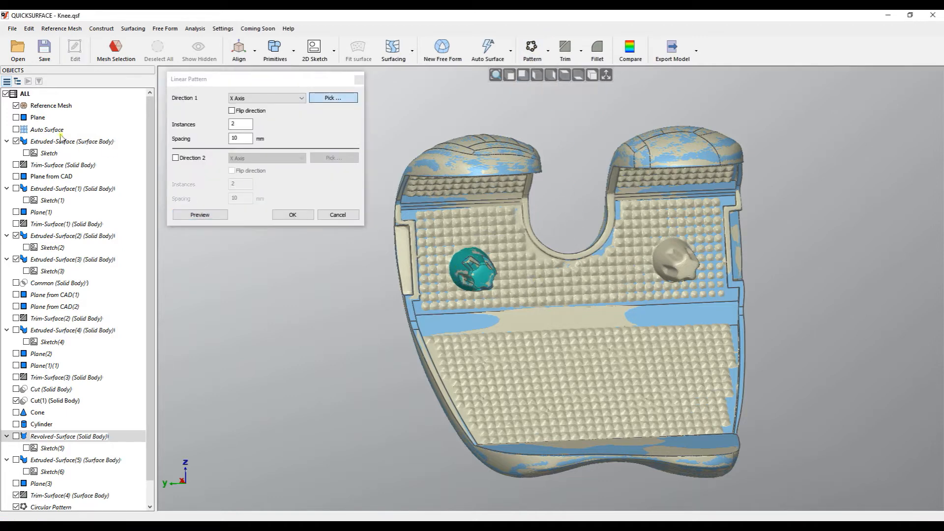
click(16, 106)
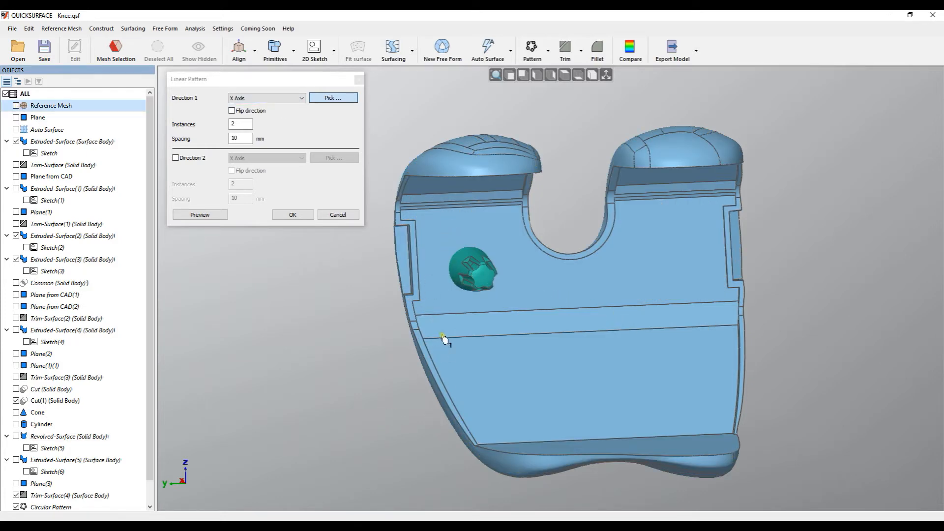
Step: Set the linear pattern's first direction to the Y axis and flip it
middle_drag(518, 283, 482, 244)
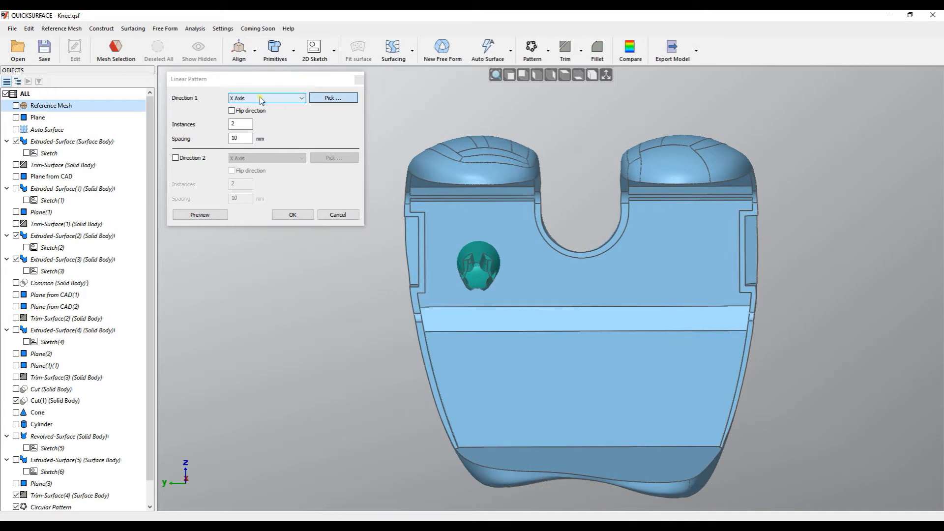
click(246, 98)
click(242, 114)
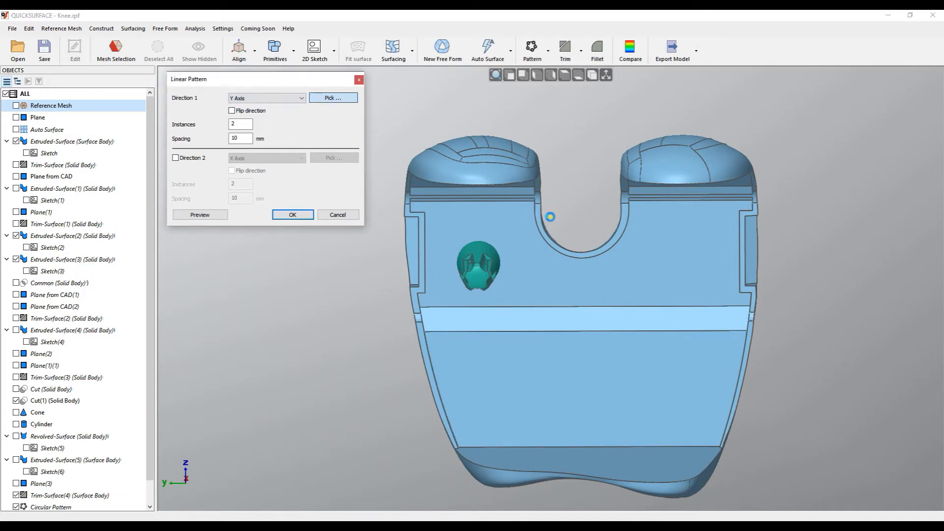
middle_drag(564, 228, 504, 243)
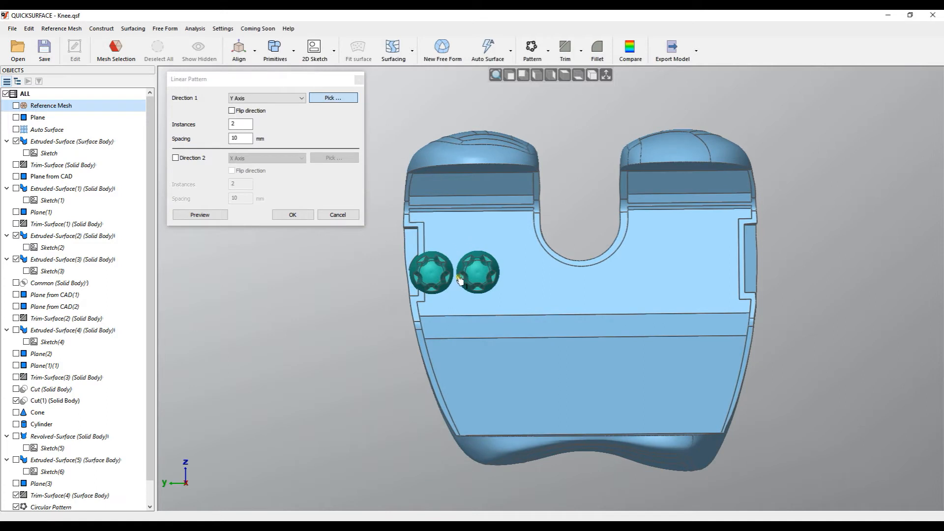
click(232, 111)
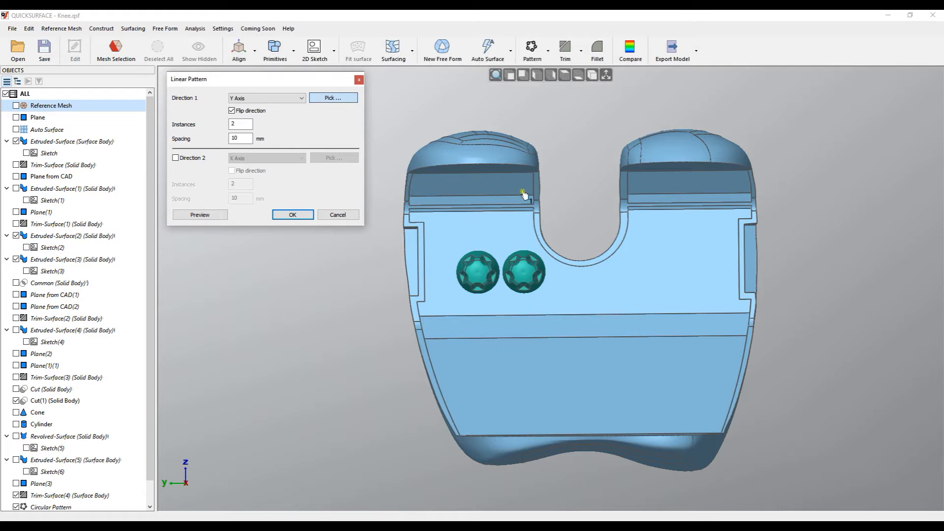
Step: Preview the peg pattern with 3 instances, and again with 2 instances at 40 mm spacing
drag(240, 124, 183, 132)
click(211, 215)
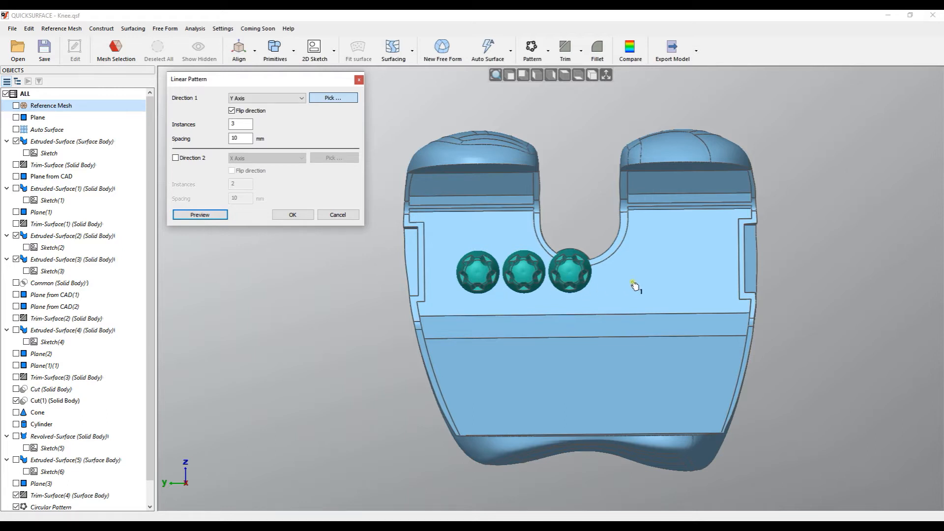
click(237, 126)
text(2)
key(Tab)
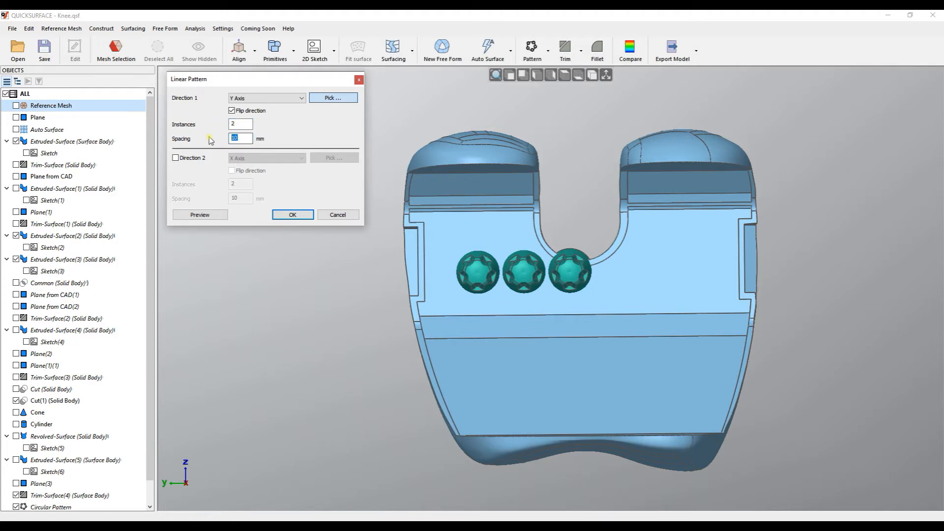
click(218, 216)
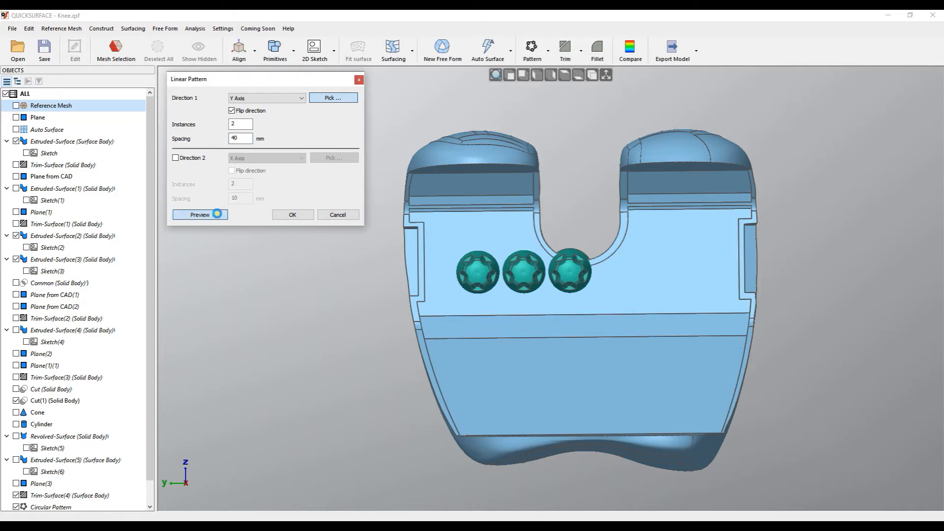
Step: Show the reference mesh, preview the peg pattern with 45 mm spacing against it, and cancel the pattern
click(17, 105)
right_drag(628, 344, 568, 359)
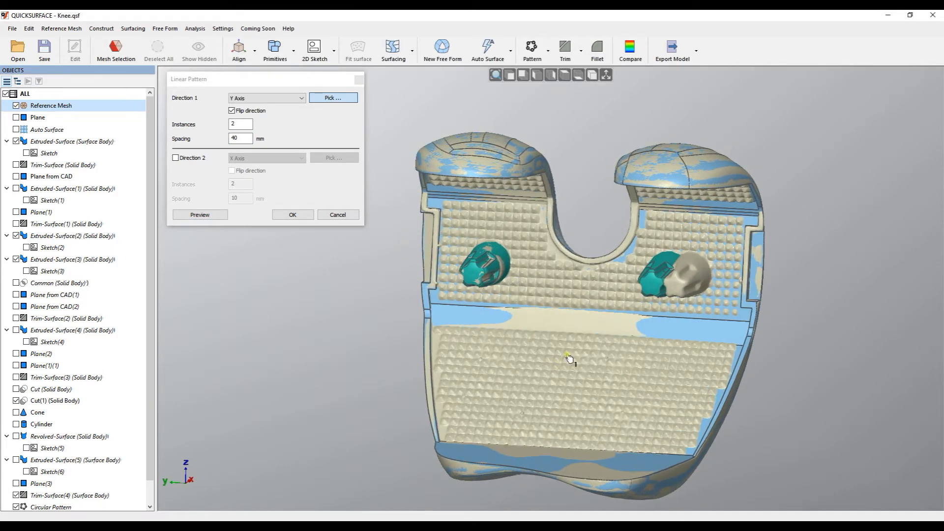
click(234, 139)
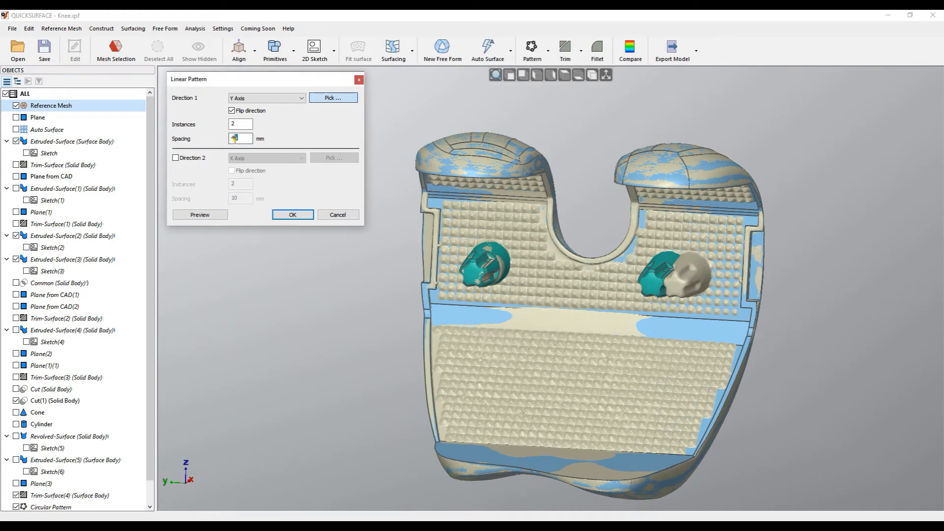
click(200, 214)
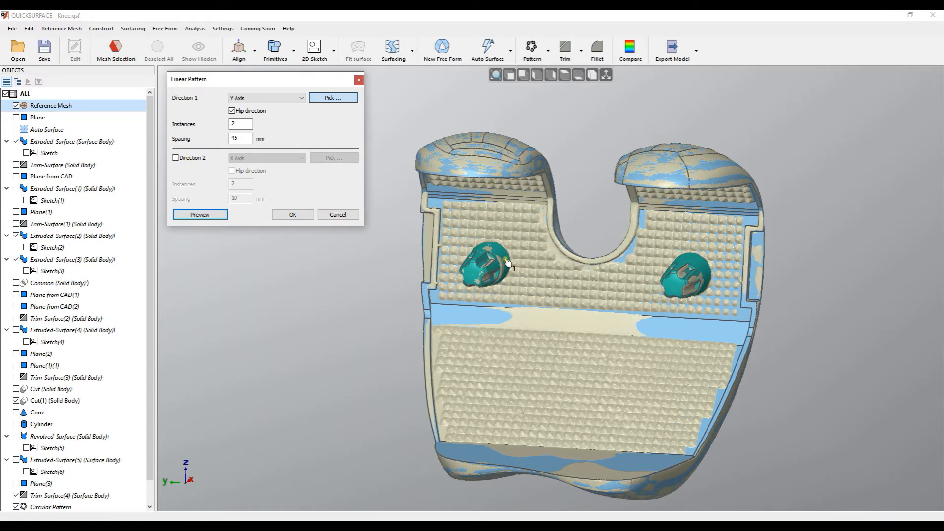
middle_drag(421, 341, 415, 305)
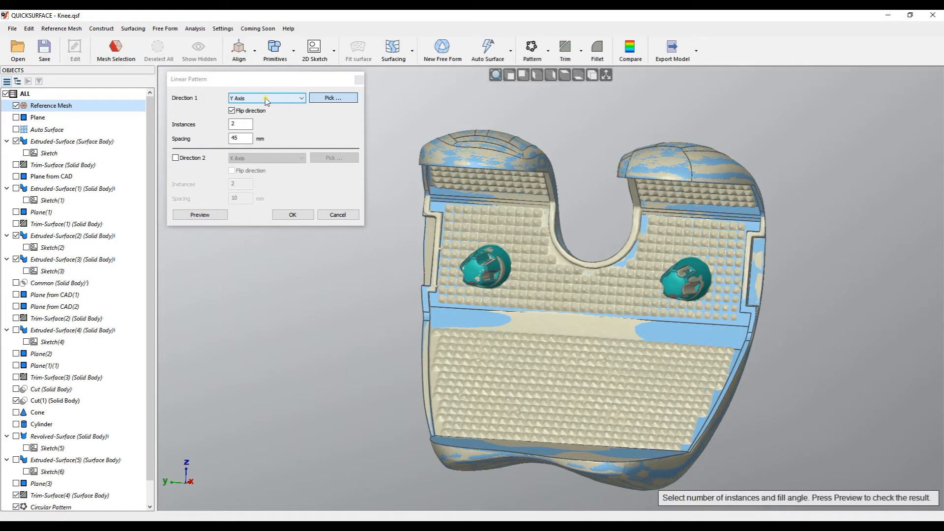
click(339, 215)
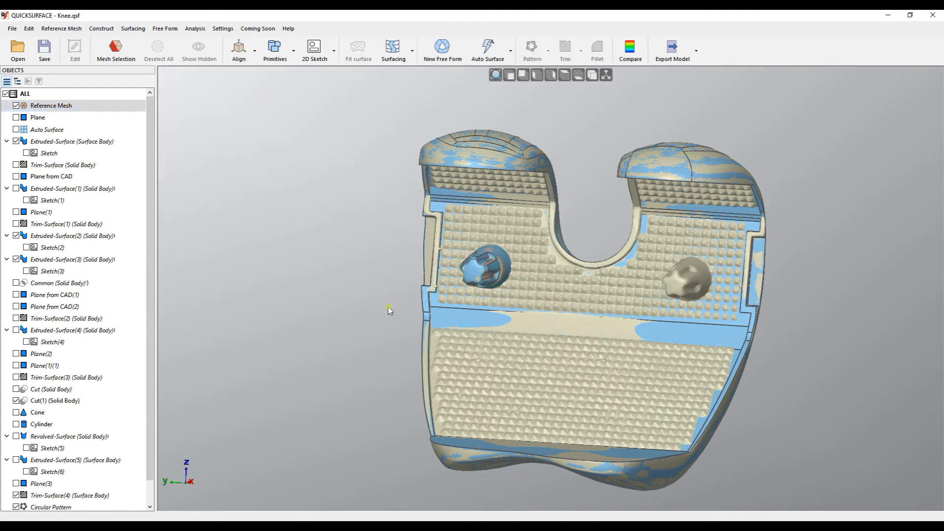
Step: Hide the reference mesh and construct a reference line where the peg's flat face meets the horizontal band below it
click(17, 107)
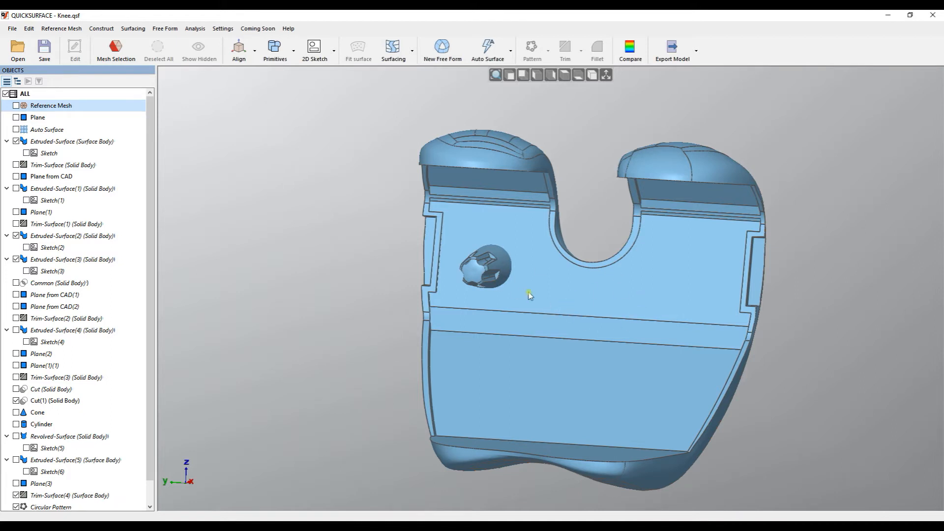
scroll(585, 315, up, 2)
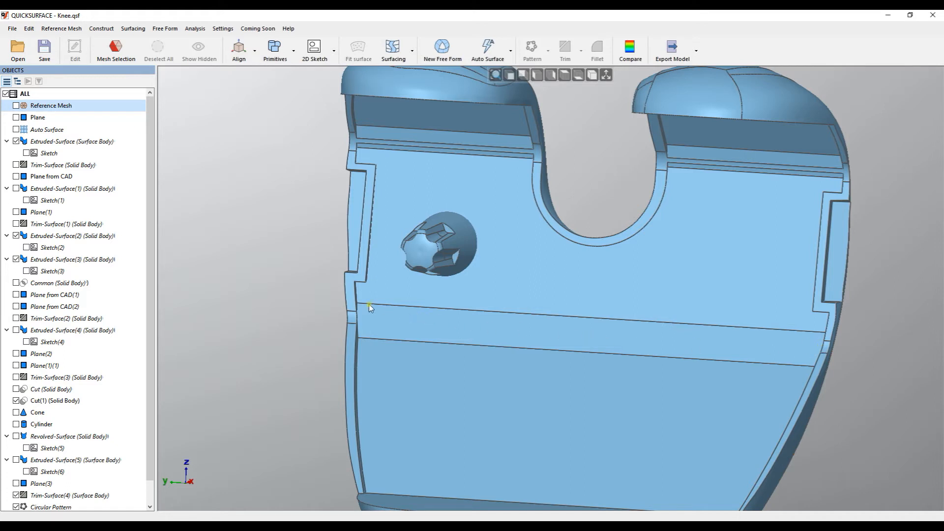
right_drag(775, 357, 465, 239)
click(275, 49)
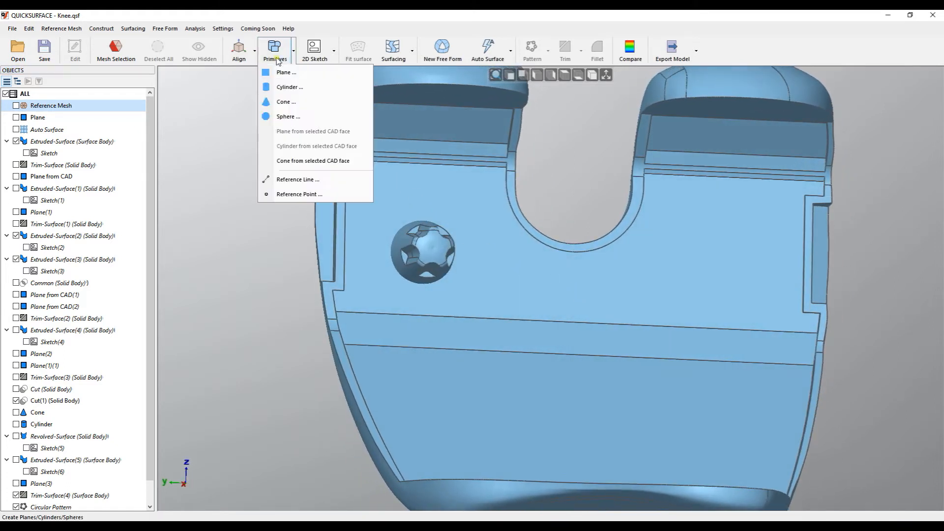
click(281, 180)
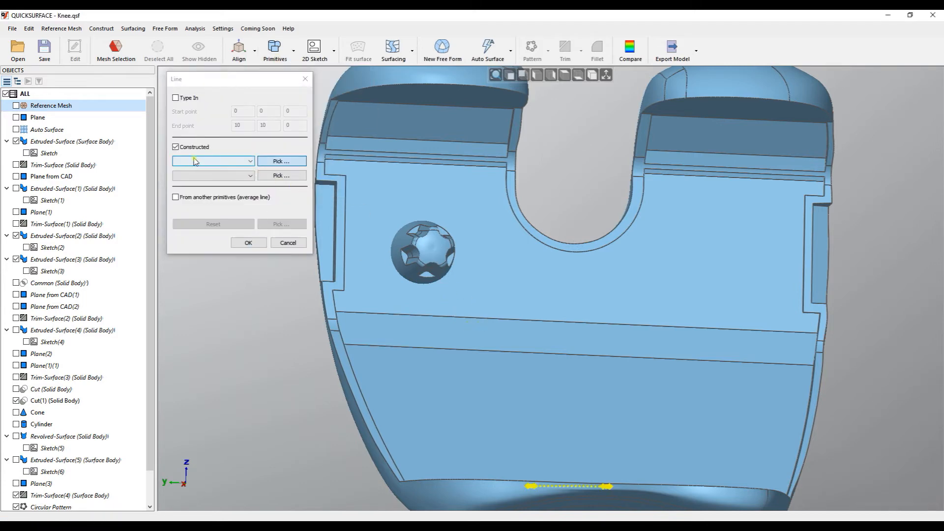
click(509, 298)
click(491, 322)
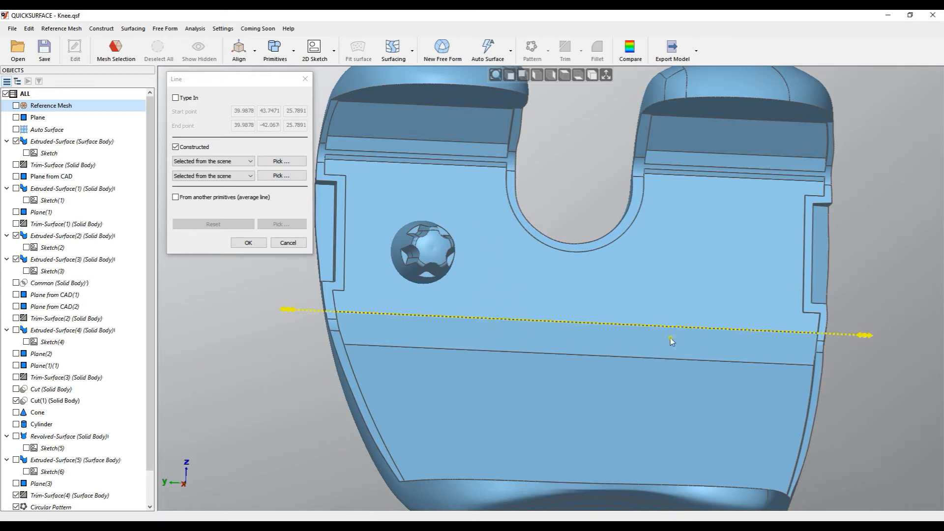
middle_drag(484, 269, 461, 207)
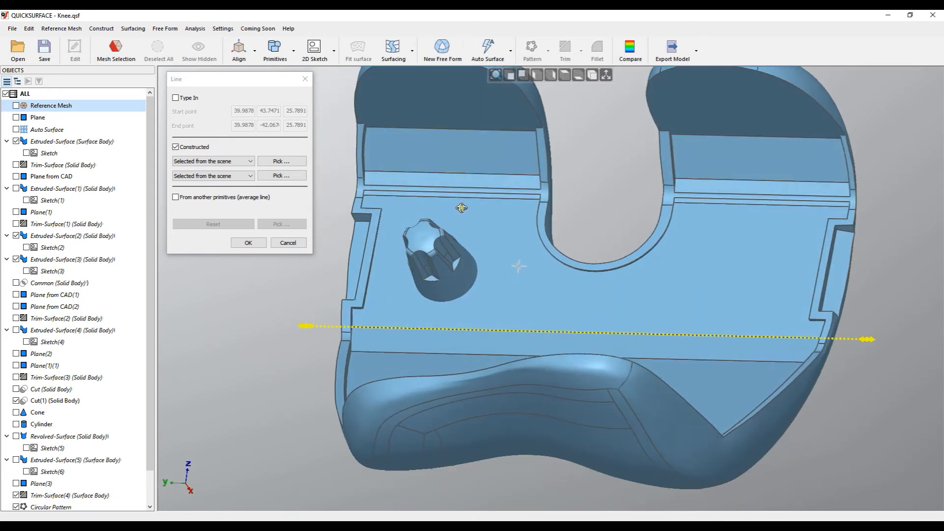
click(243, 244)
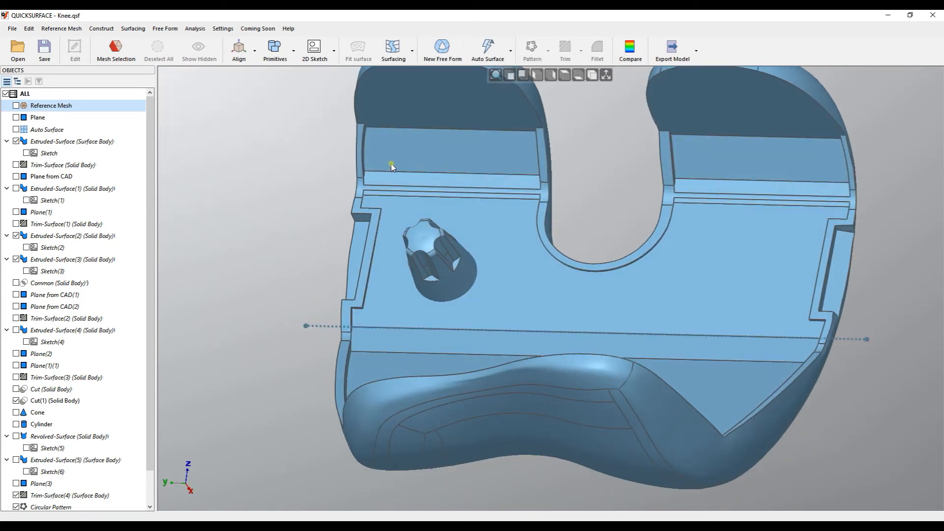
Step: Construct a second reference line along the inner edge of the side rim beside the peg, from its two adjoining faces
scroll(378, 224, up, 3)
scroll(336, 286, up, 2)
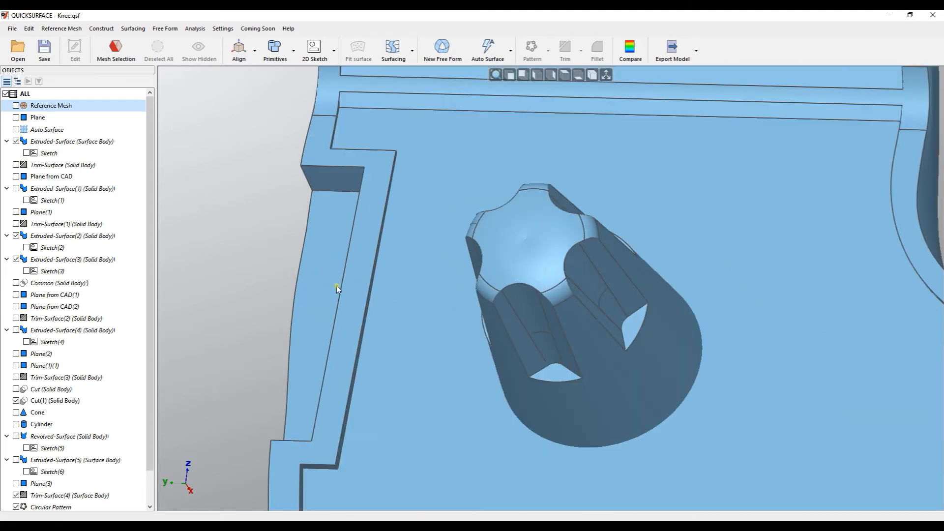
click(276, 50)
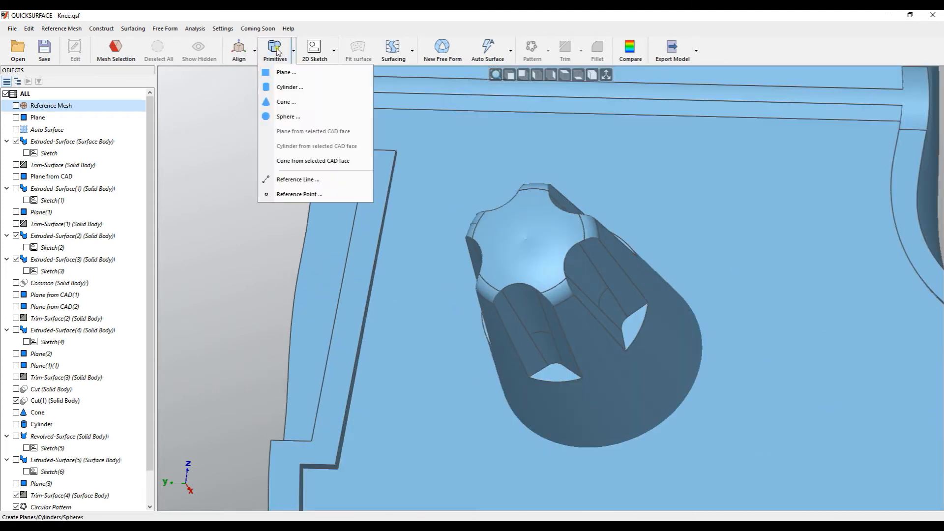
click(290, 179)
click(370, 237)
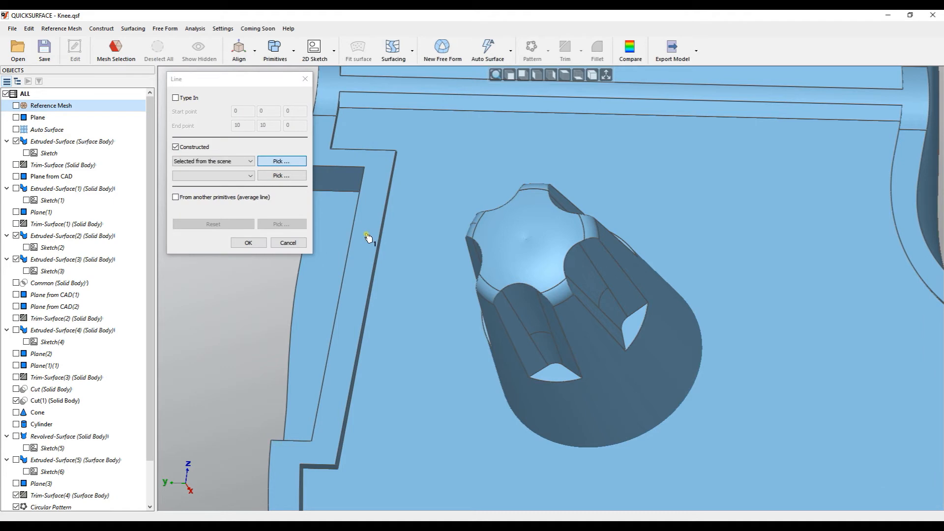
scroll(375, 263, up, 5)
click(384, 259)
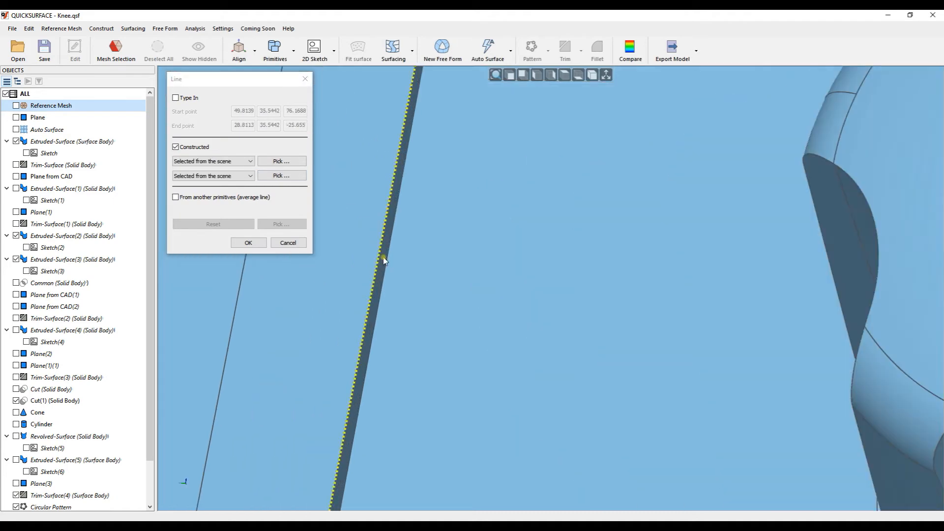
scroll(402, 217, down, 5)
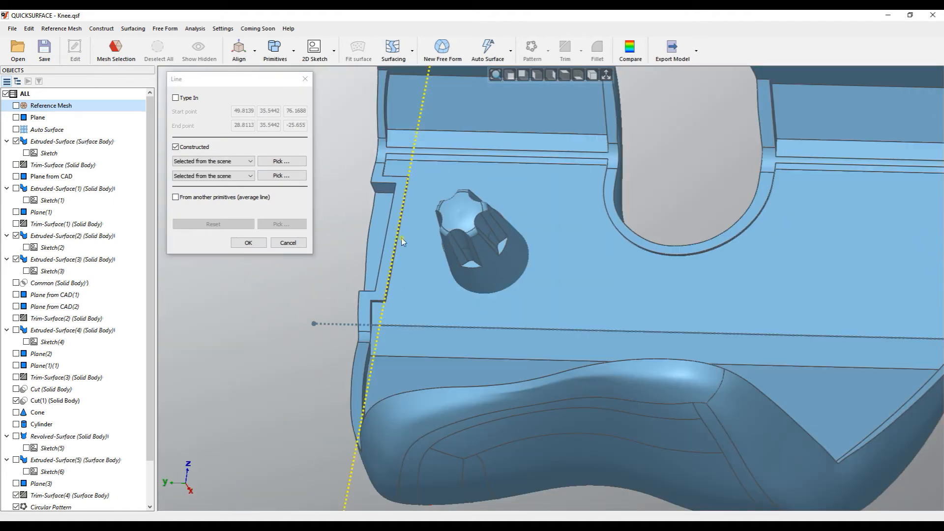
click(247, 243)
Step: Start a linear pattern of the fluted peg, using the horizontal reference line below it as the first direction
scroll(316, 235, down, 5)
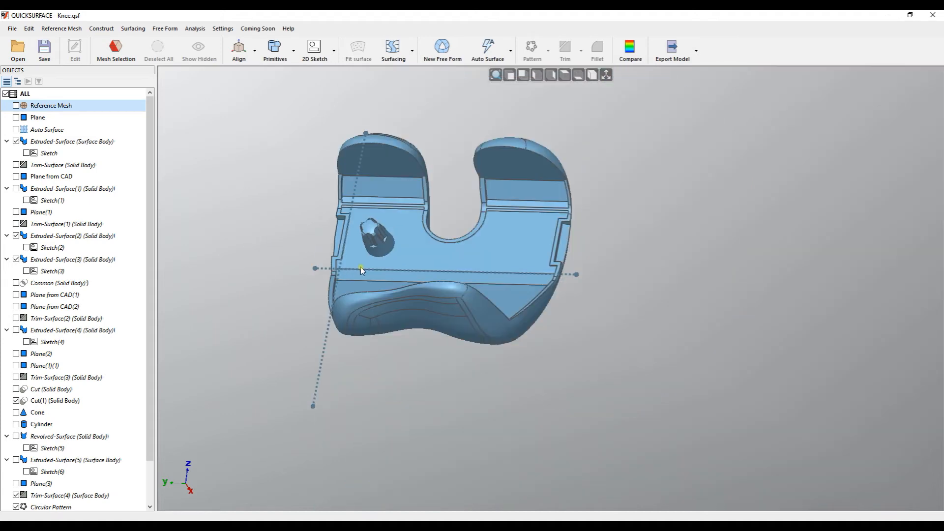
scroll(323, 223, up, 3)
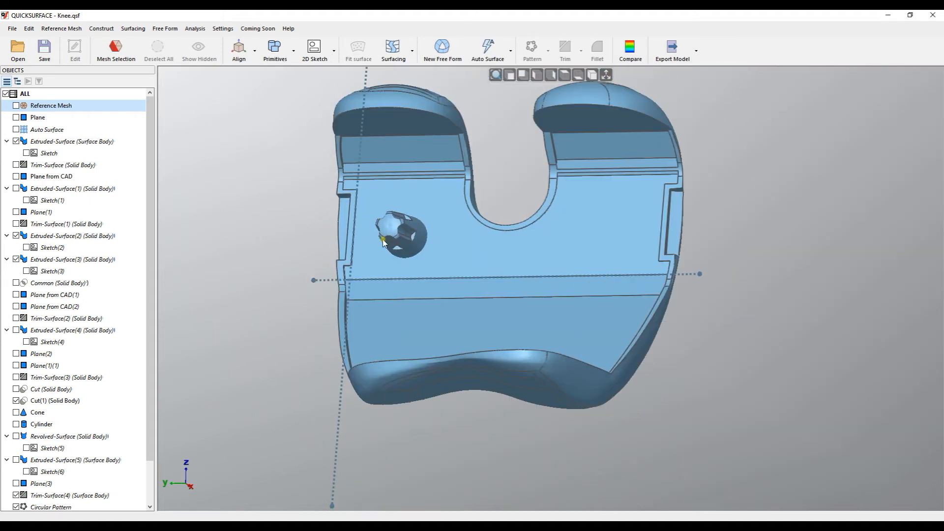
click(419, 231)
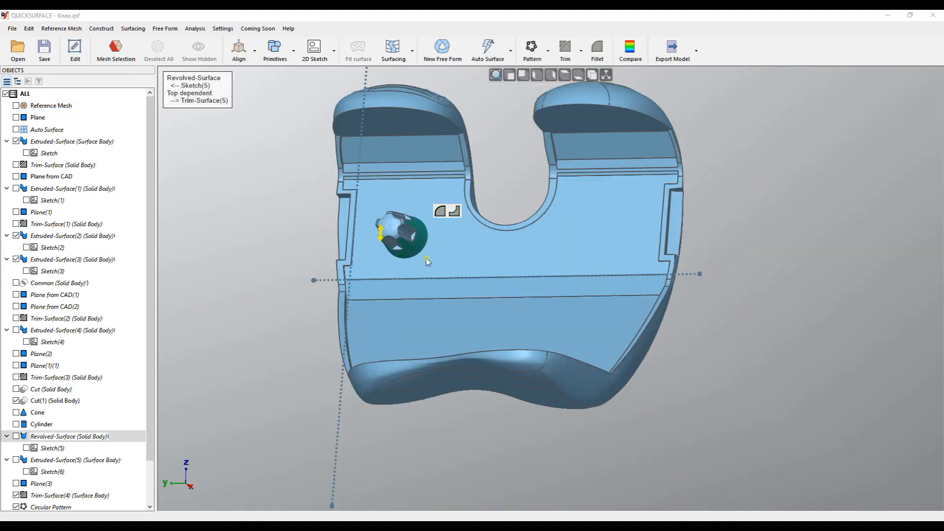
click(539, 51)
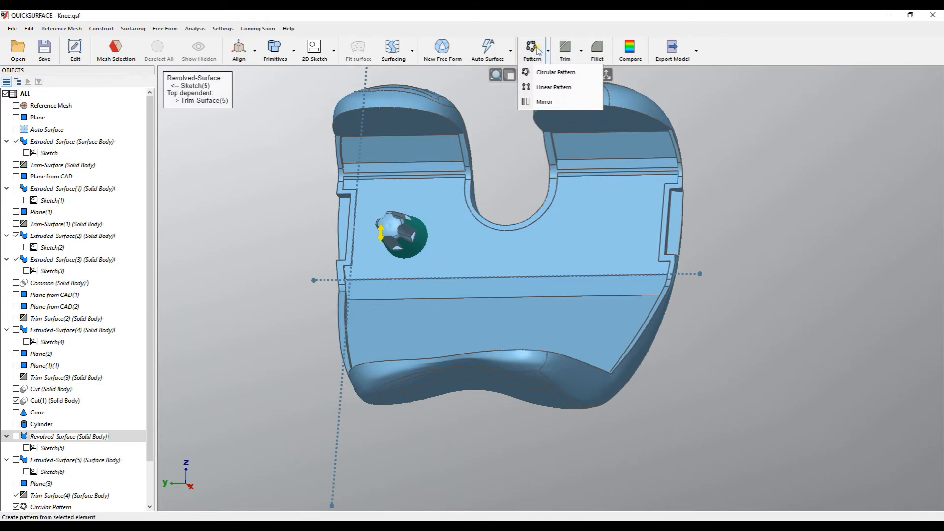
click(547, 86)
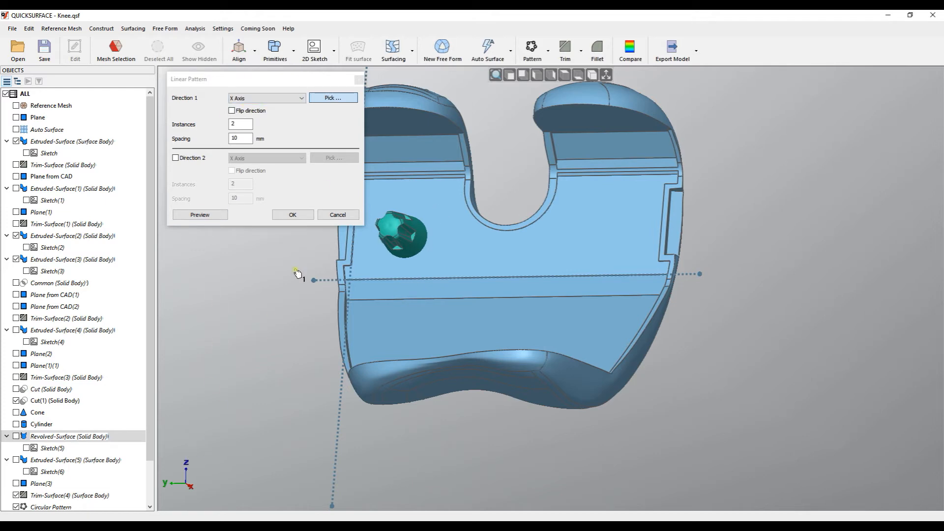
click(332, 99)
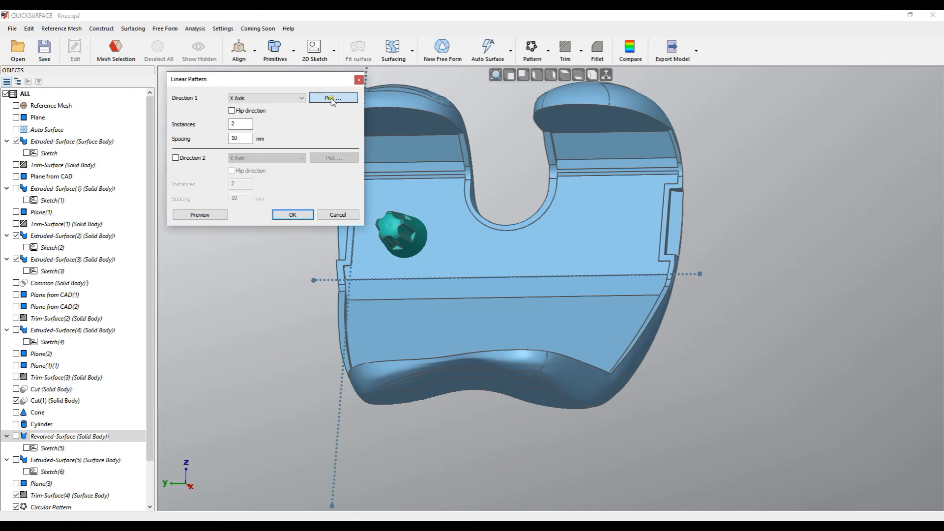
click(518, 278)
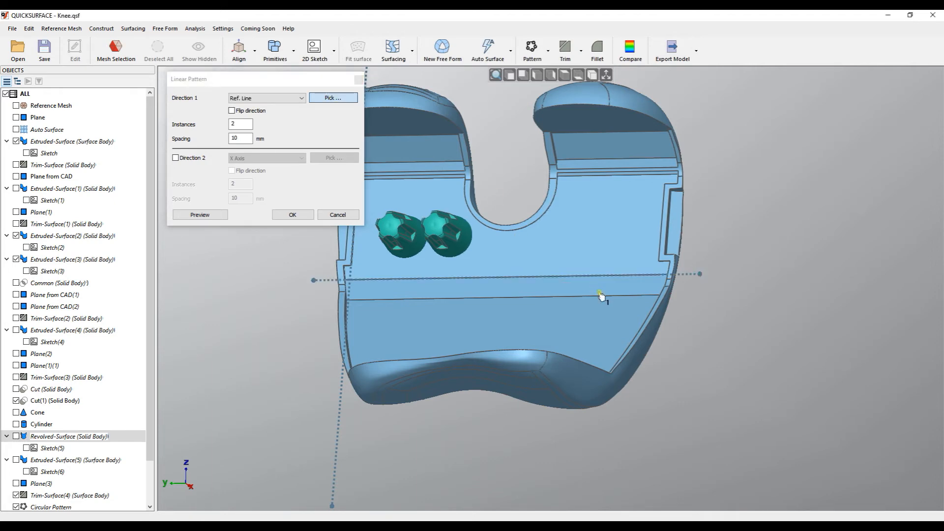
middle_drag(526, 268, 531, 284)
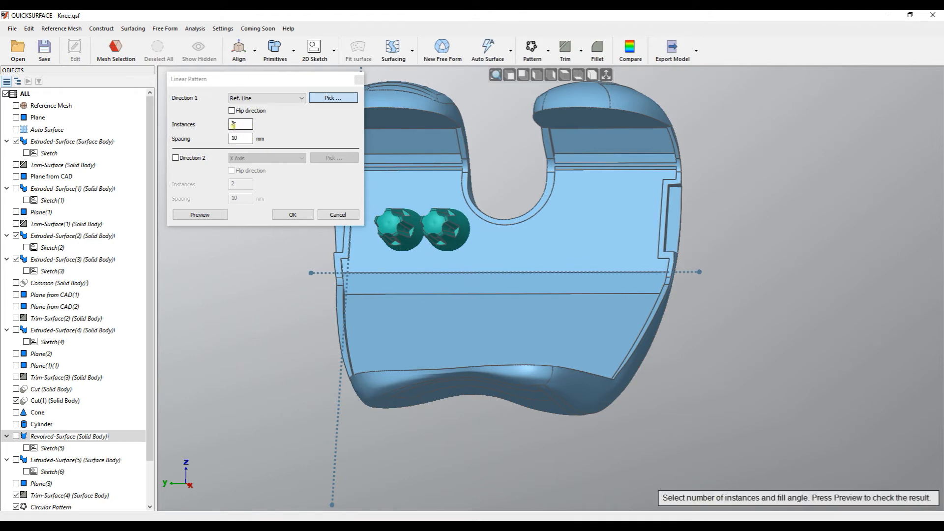
Step: Set the first direction's spacing to 45 mm and preview the pattern
drag(242, 139, 157, 132)
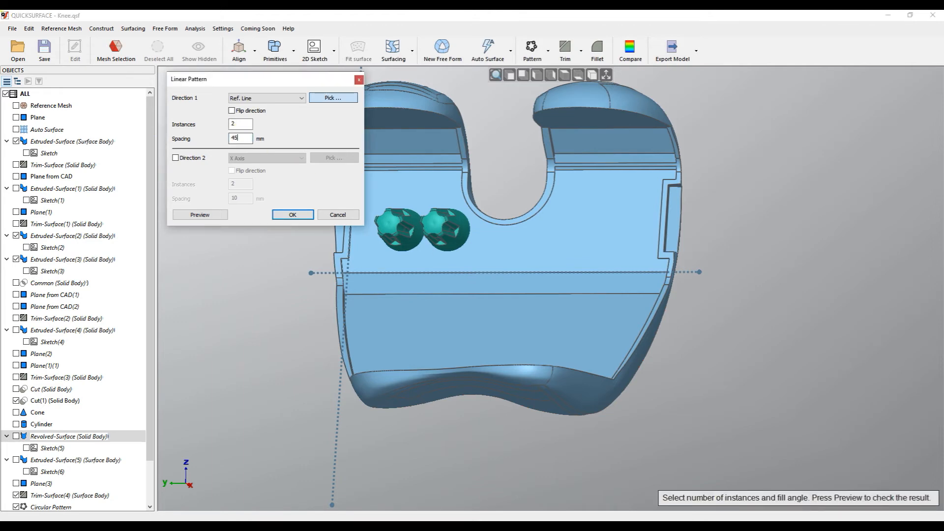
click(197, 214)
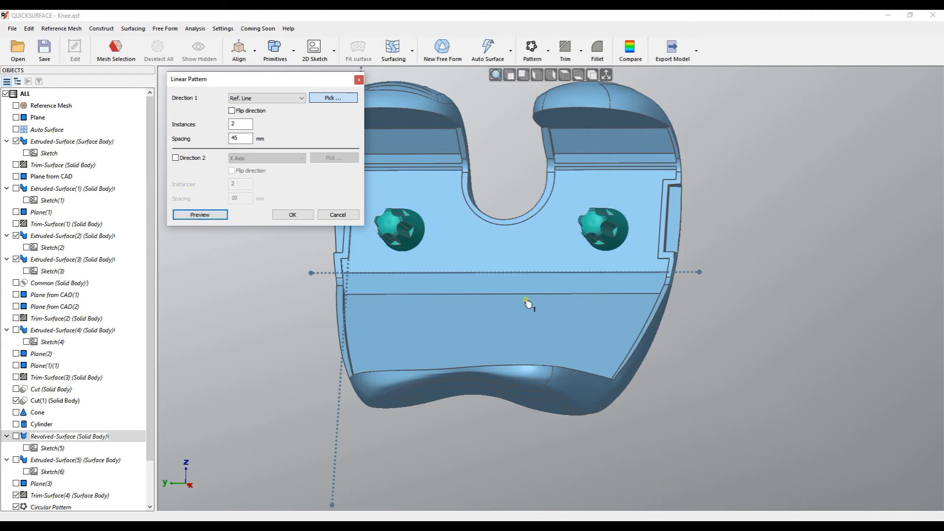
scroll(590, 330, down, 2)
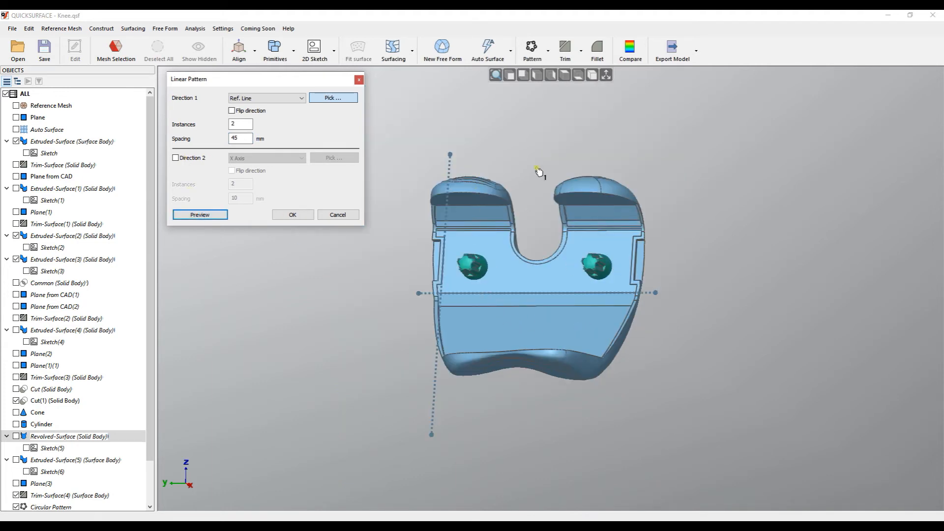
Step: Enable a second pattern direction along the reference line at the side rim beside the peg
click(182, 159)
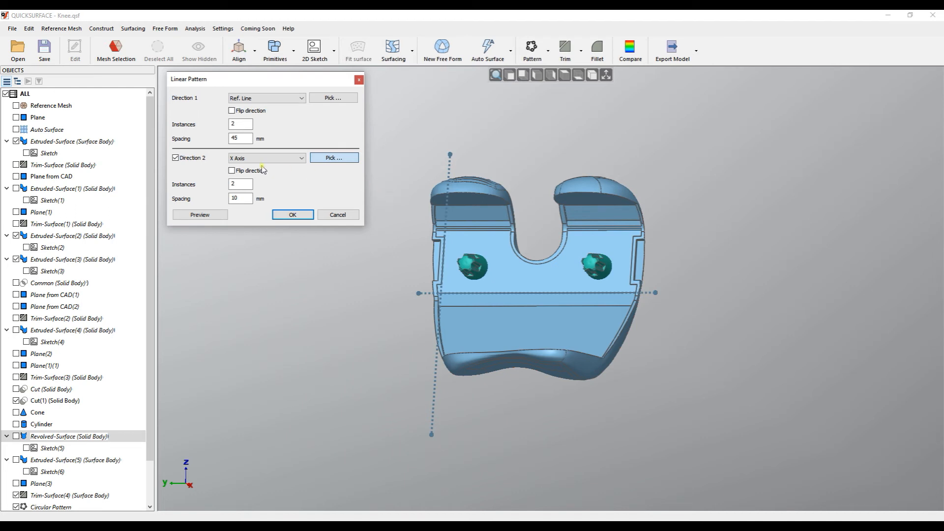
click(261, 159)
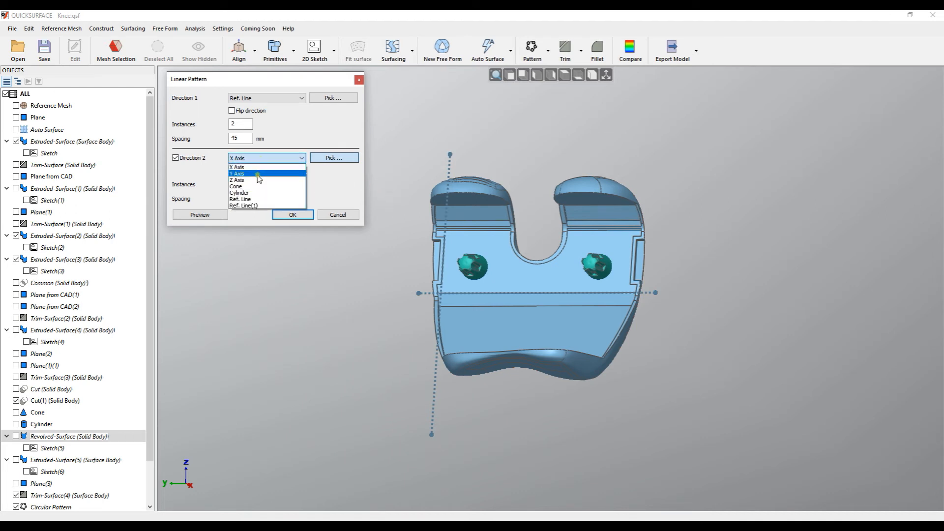
click(264, 162)
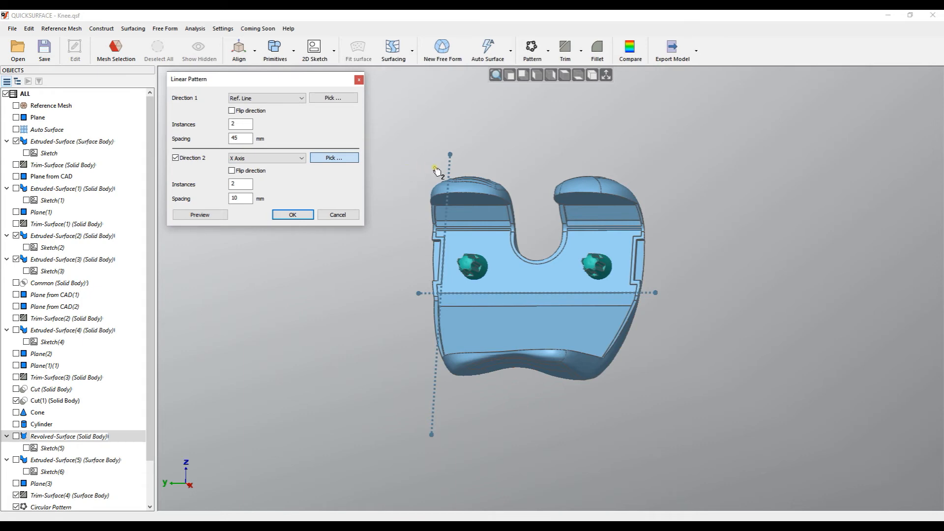
click(452, 174)
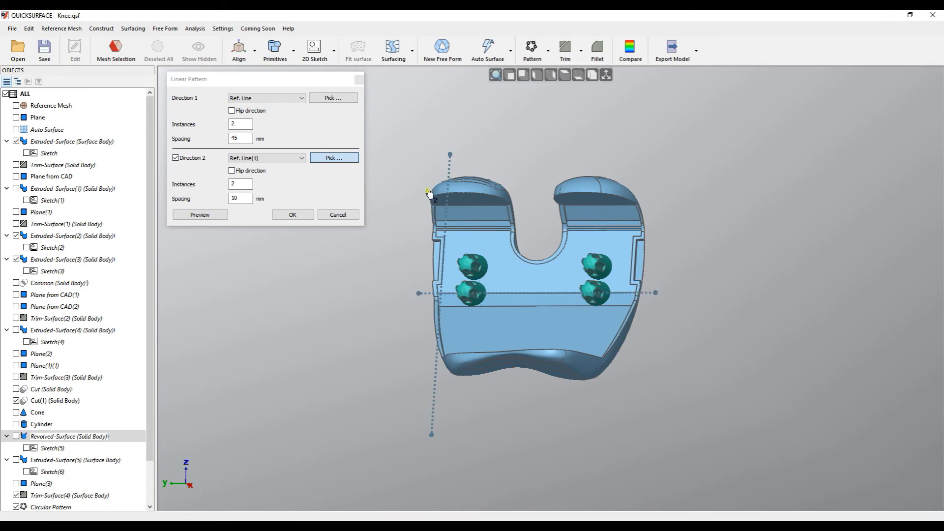
Step: Flip the second direction, set its spacing to 30 mm and preview the pattern
click(231, 171)
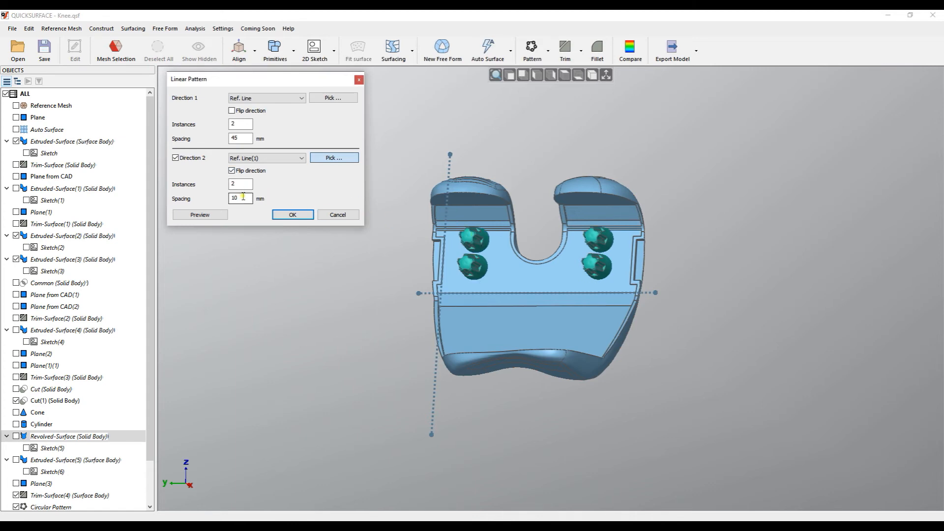
drag(247, 199, 220, 199)
click(202, 215)
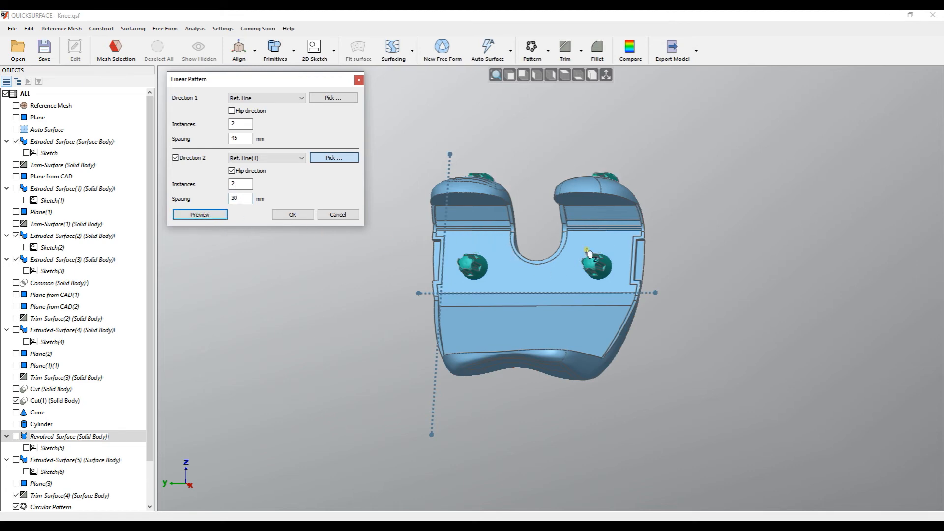
middle_drag(551, 255, 487, 299)
scroll(505, 213, up, 2)
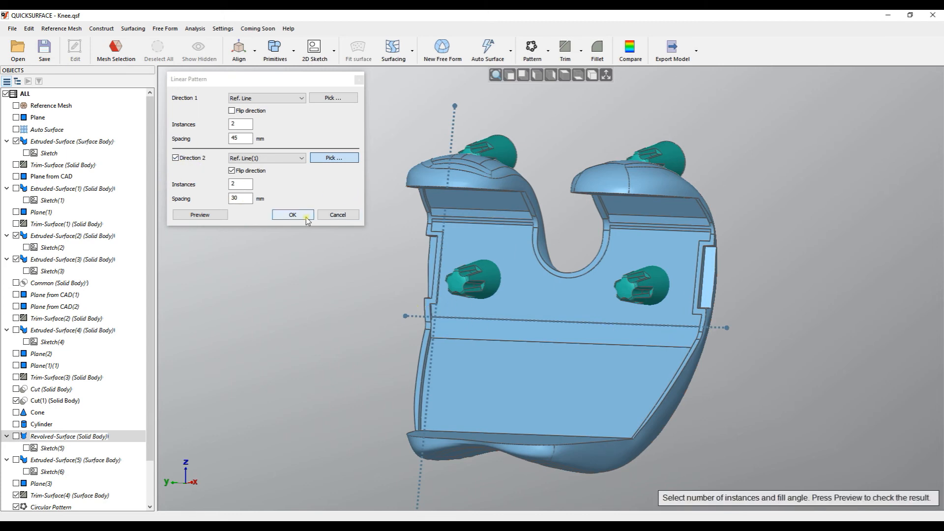
Step: Disable the second direction and create the linear pattern of the peg along the first direction only
click(343, 214)
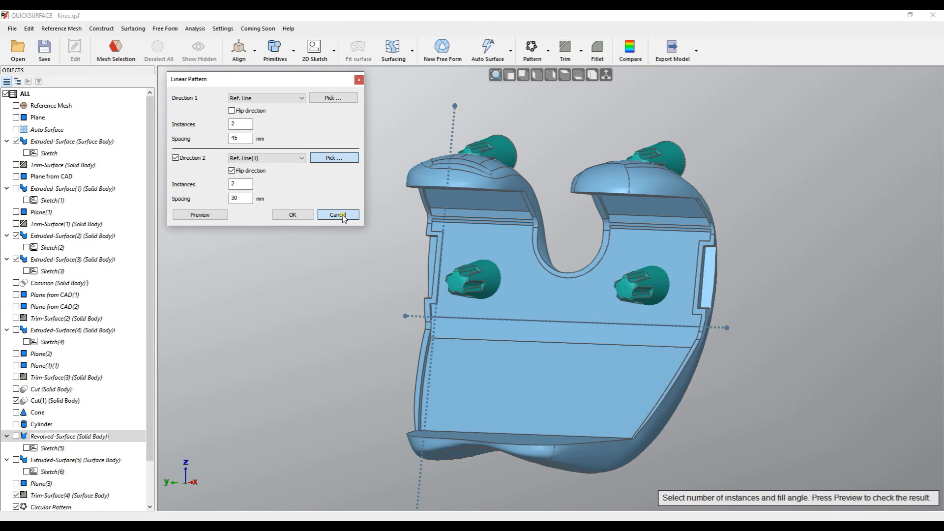
click(176, 158)
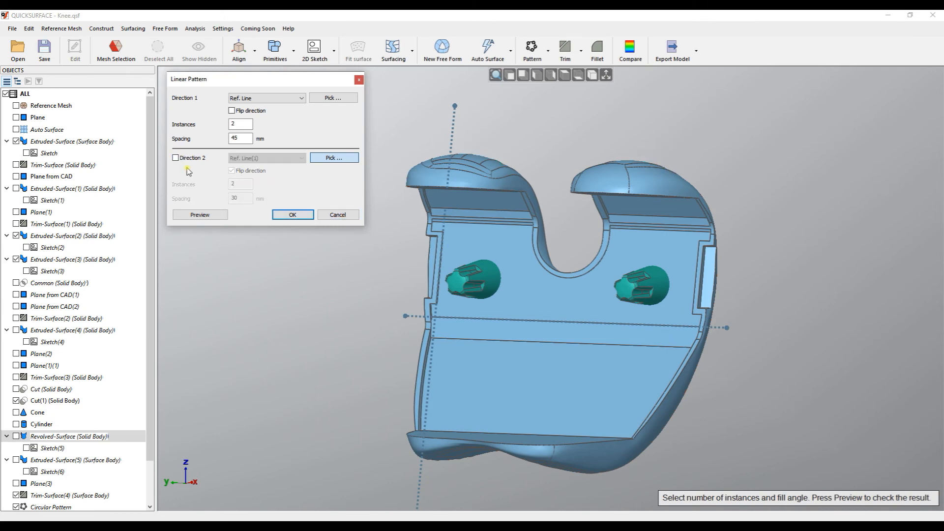
click(292, 215)
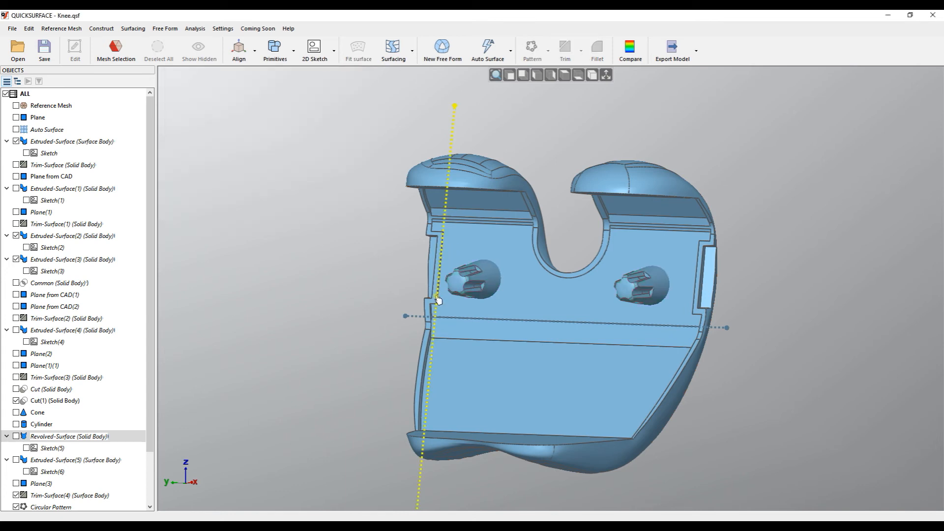
Step: Start another linear pattern from the two-peg linear pattern, using the side rim's reference line as the first direction
right_drag(565, 308, 571, 271)
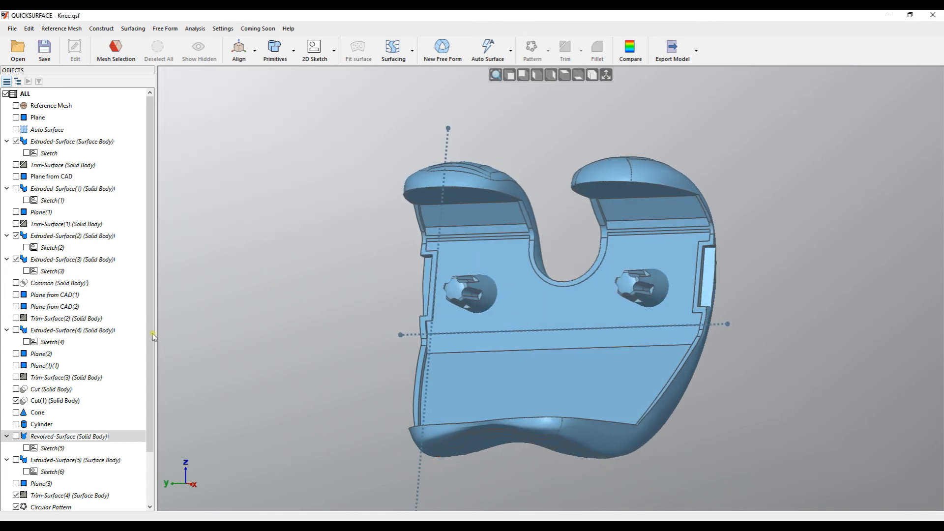
drag(147, 340, 156, 408)
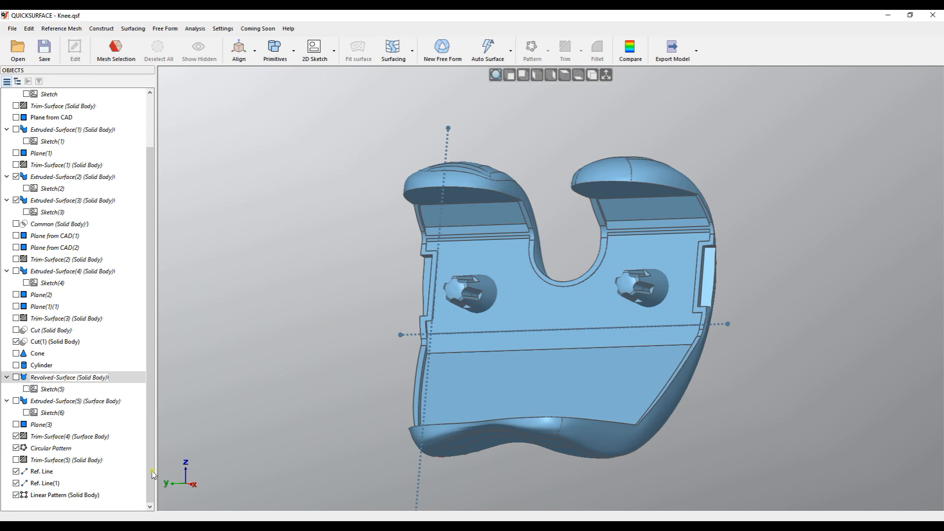
click(67, 495)
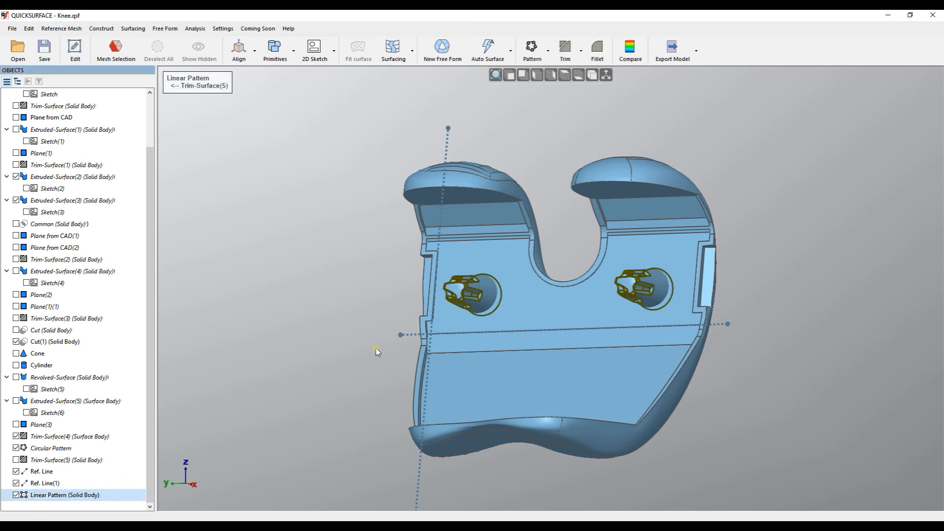
click(528, 54)
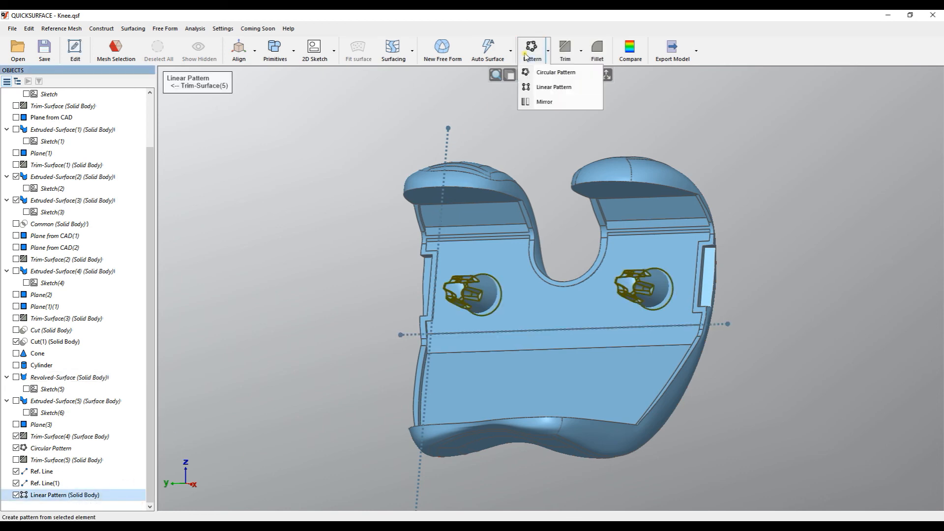
click(551, 83)
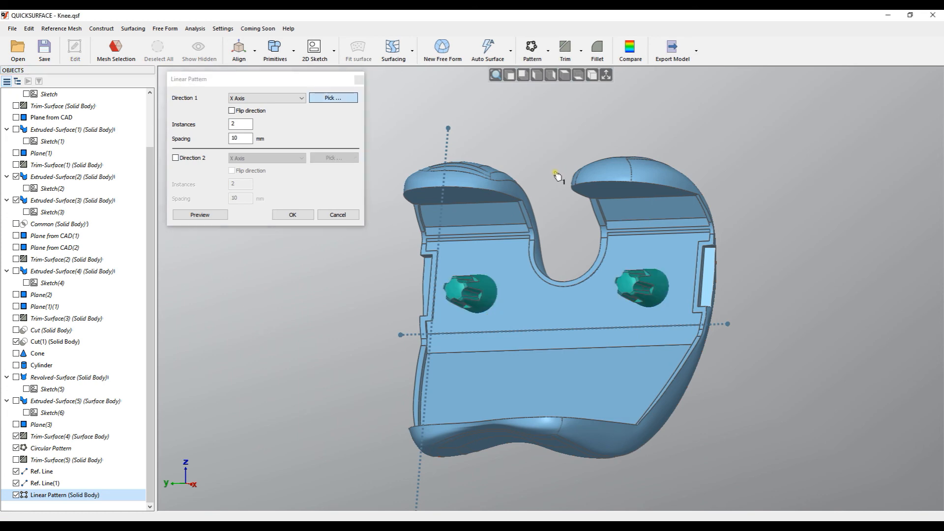
click(449, 158)
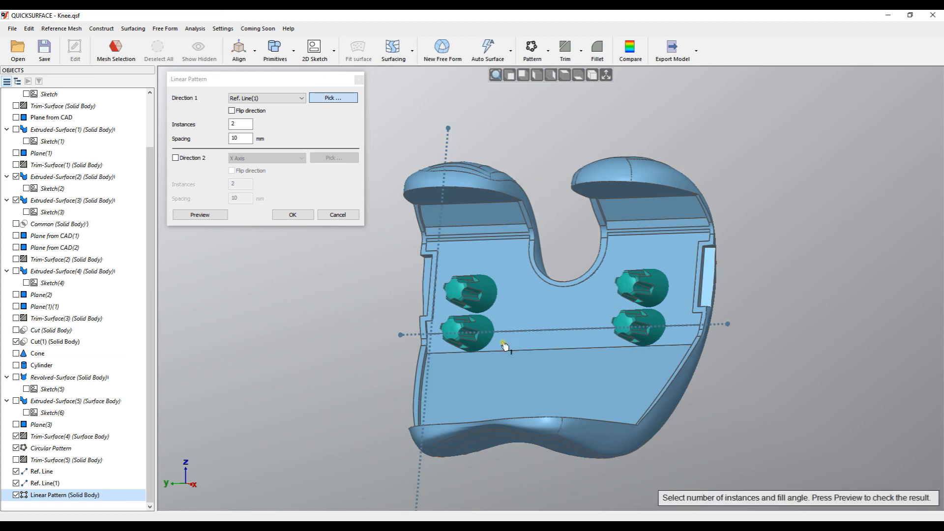
middle_drag(397, 339, 400, 272)
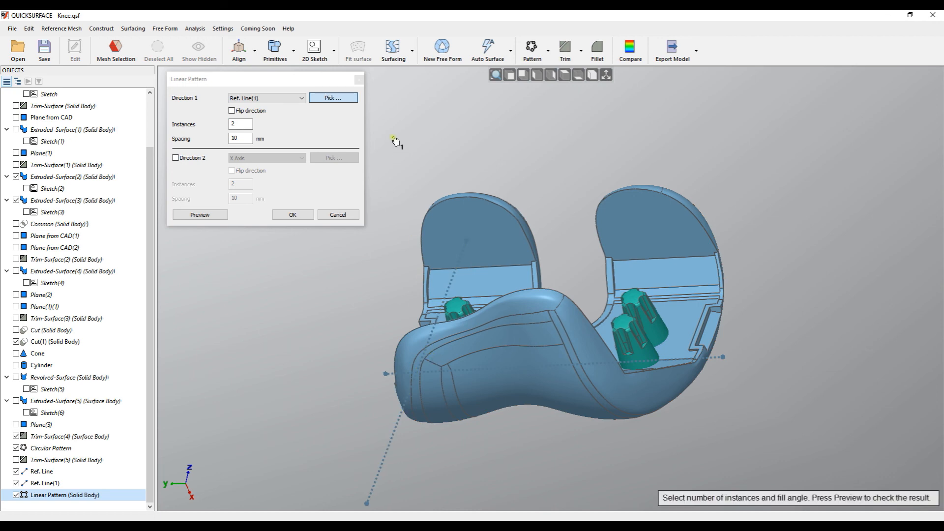
middle_drag(532, 231, 536, 357)
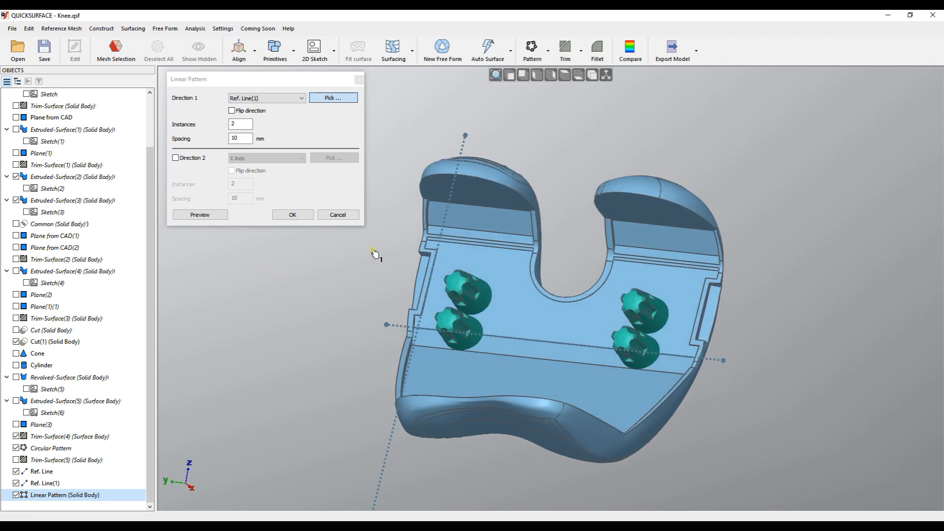